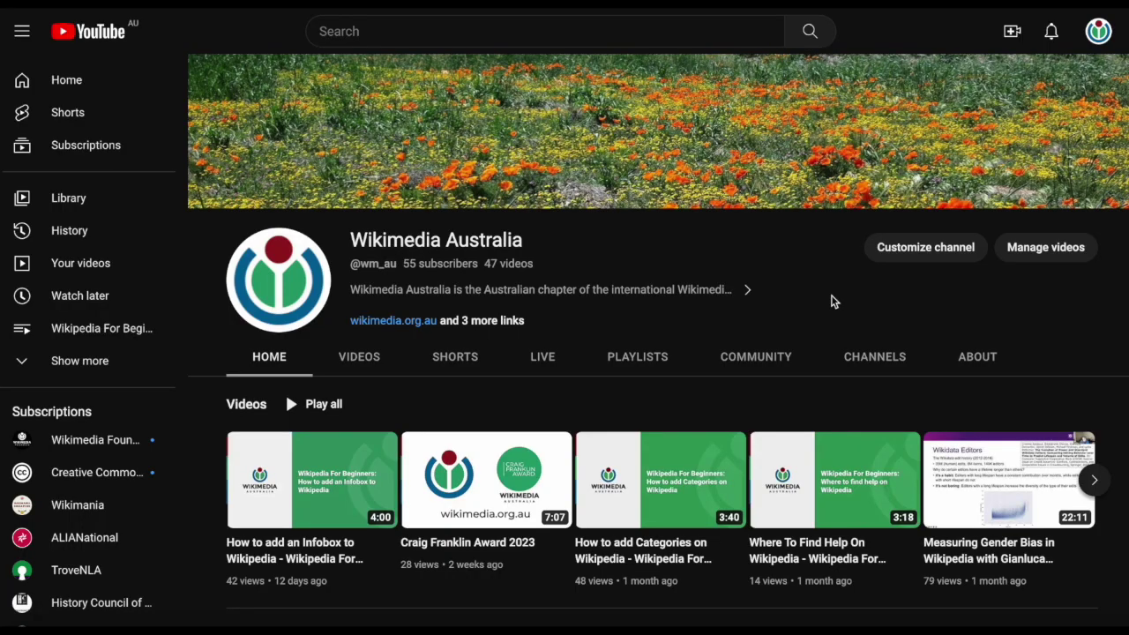
# - Play the channel's Wikidata playlist from its first video, an introduction to Wikidata
pyautogui.scroll(-4, 831, 301)
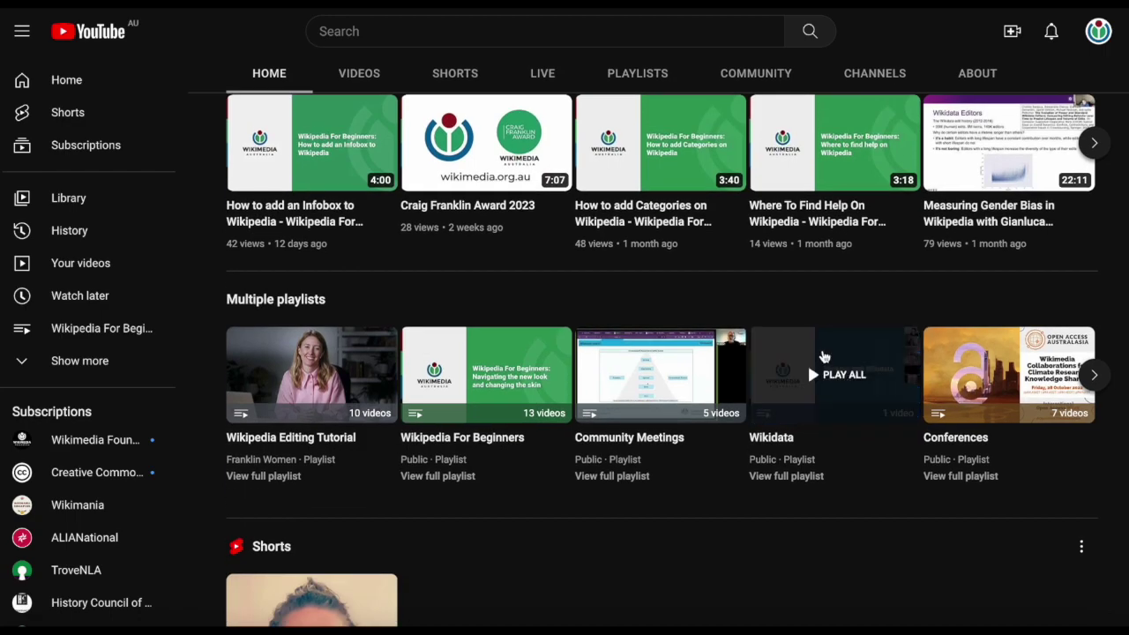
pyautogui.click(820, 374)
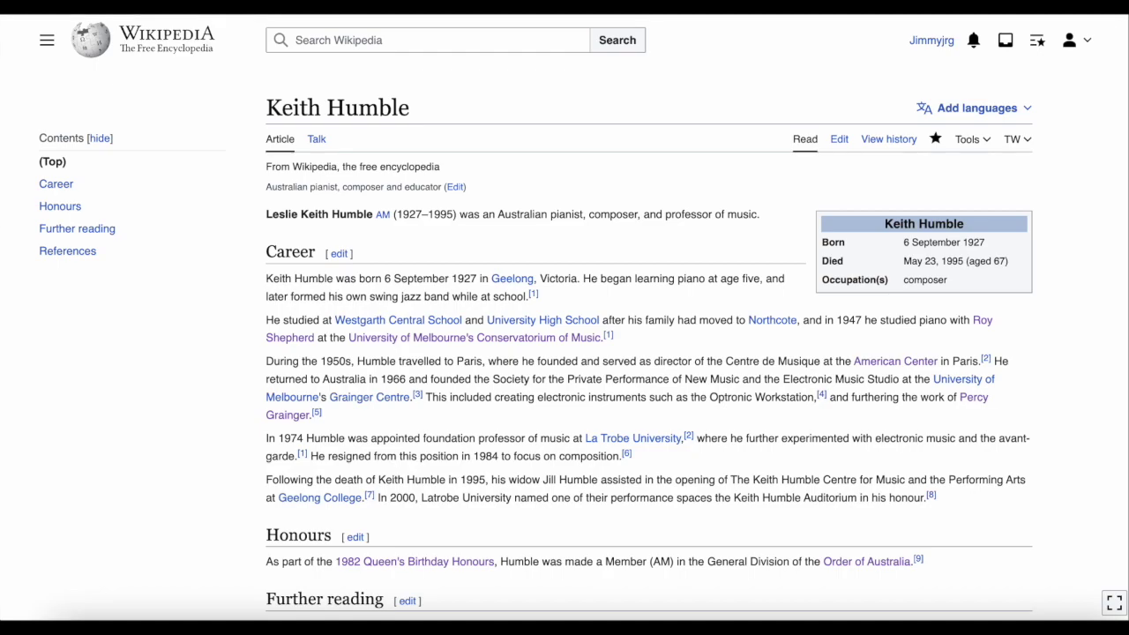
# - Go from the article's Tools menu to Keith Humble's Wikidata item (Q84489827)
pyautogui.click(974, 146)
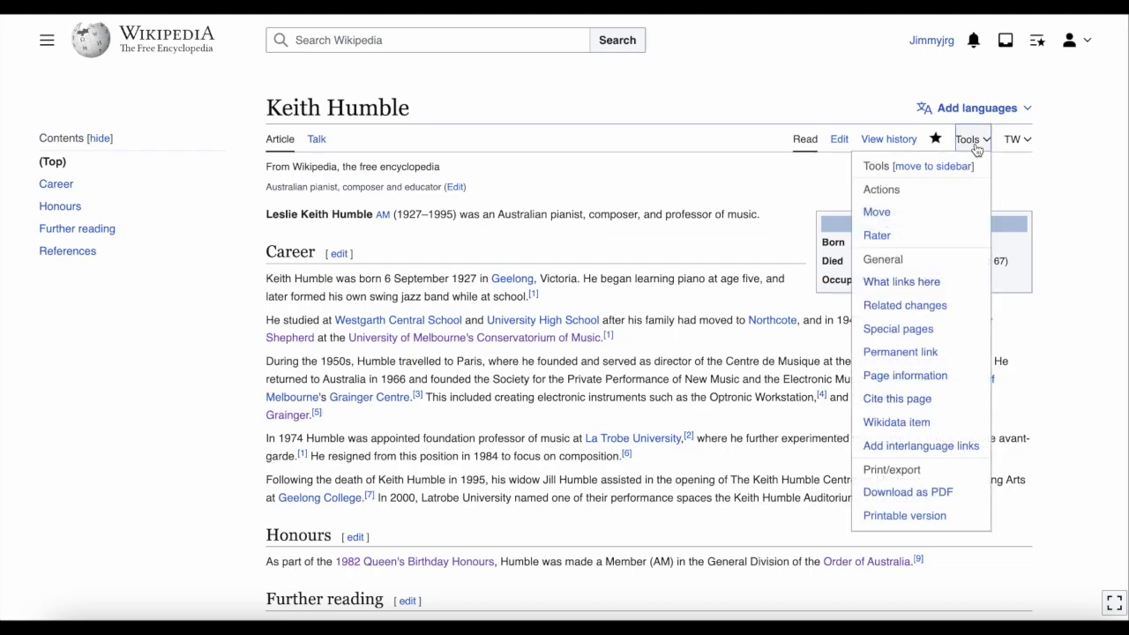
pyautogui.click(898, 423)
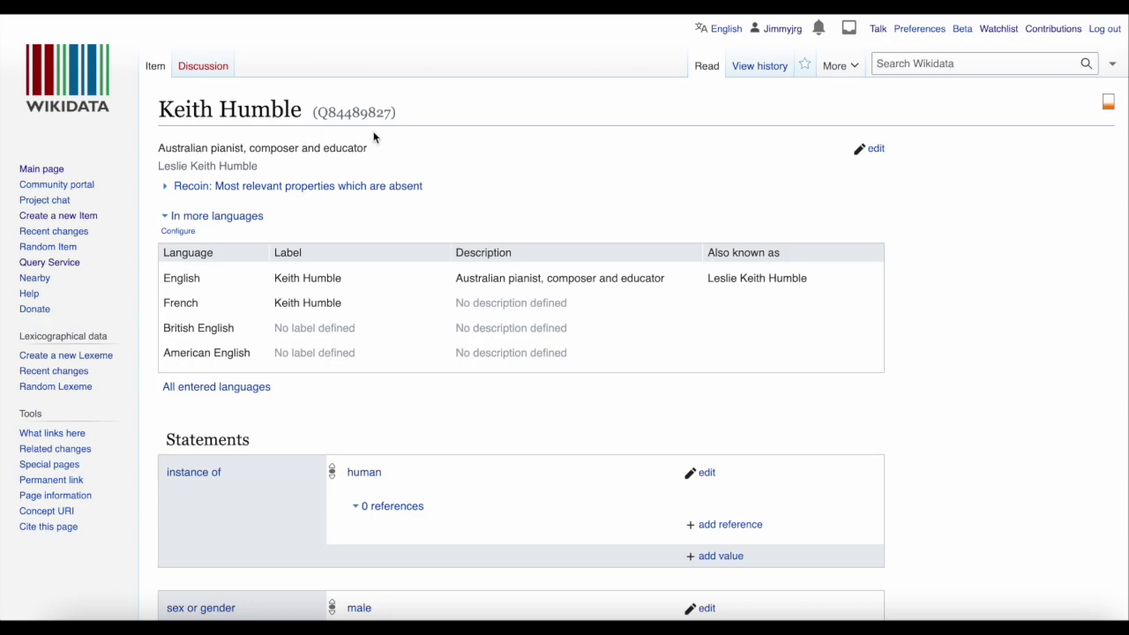
# - Browse Keith Humble's Wikidata statements and open the date of birth (P569) property page
pyautogui.scroll(-5, 373, 136)
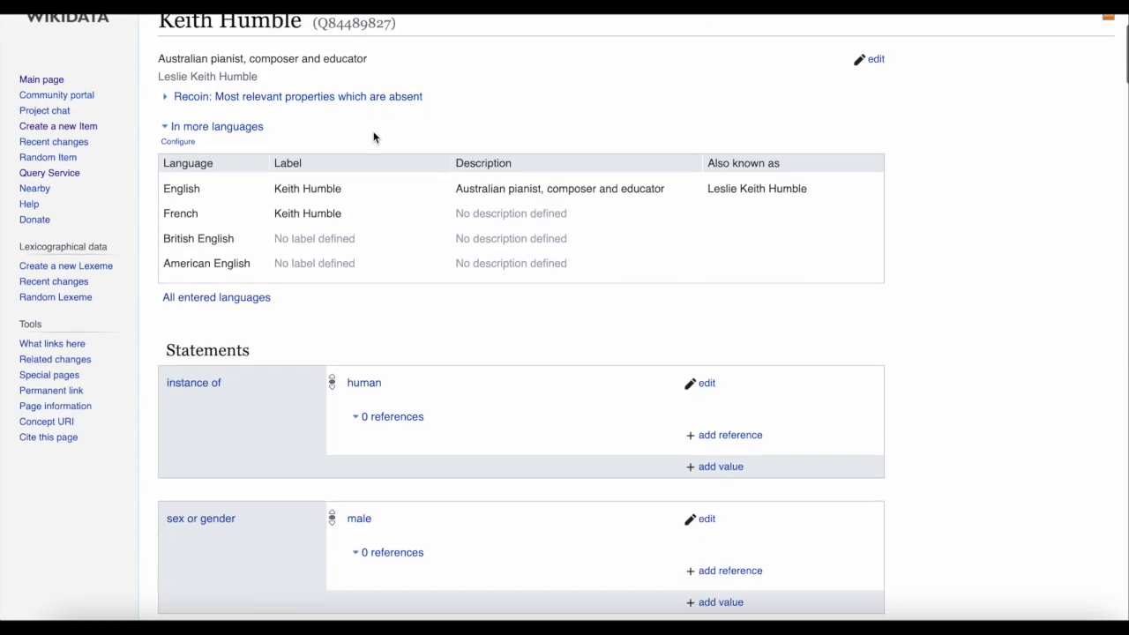
pyautogui.scroll(-4, 373, 137)
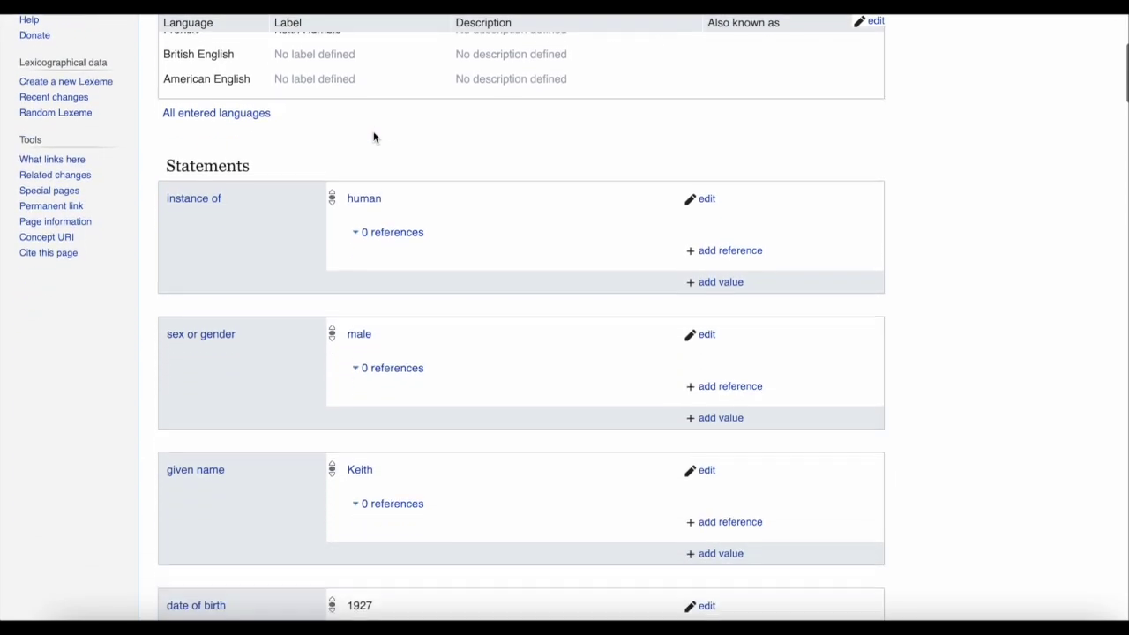
pyautogui.scroll(-1, 373, 136)
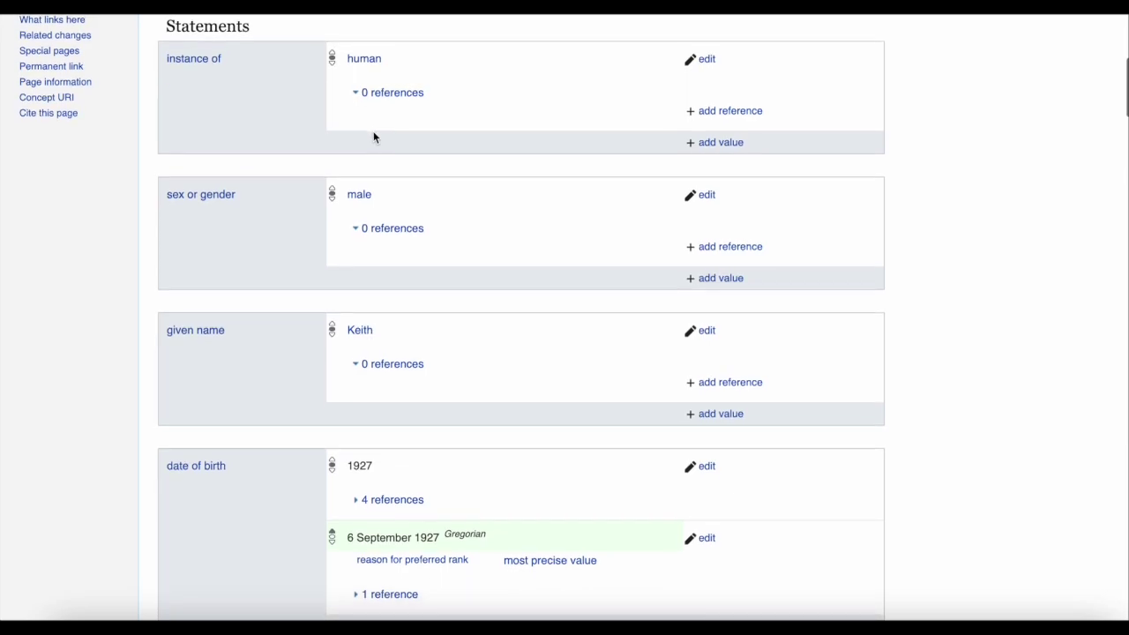
pyautogui.scroll(-4, 373, 136)
pyautogui.scroll(-8, 373, 136)
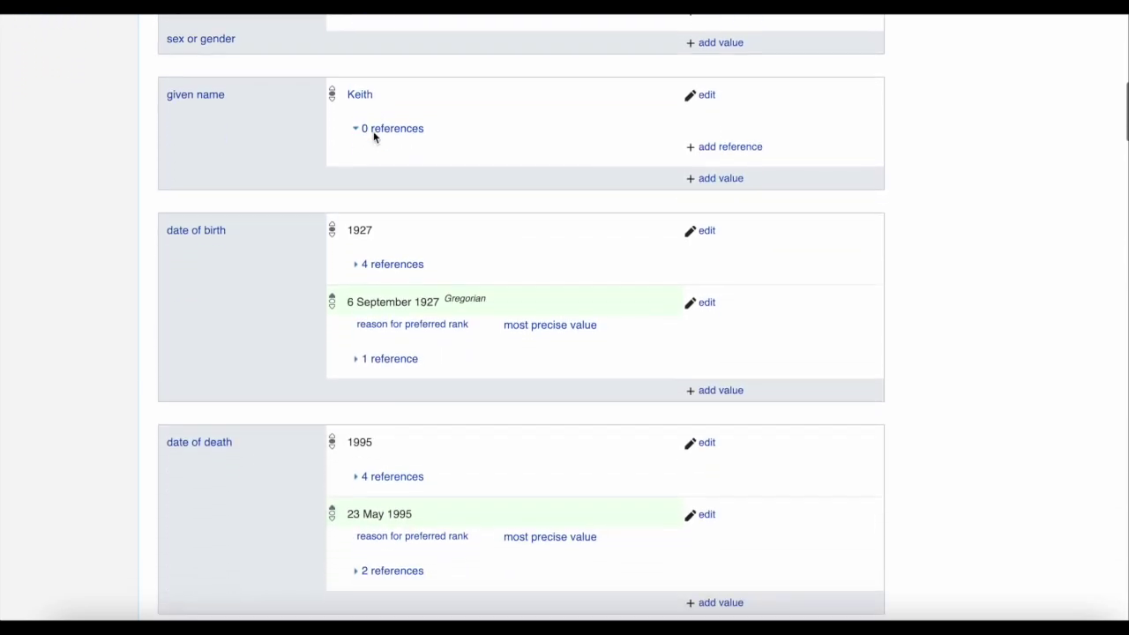
pyautogui.scroll(-1, 374, 137)
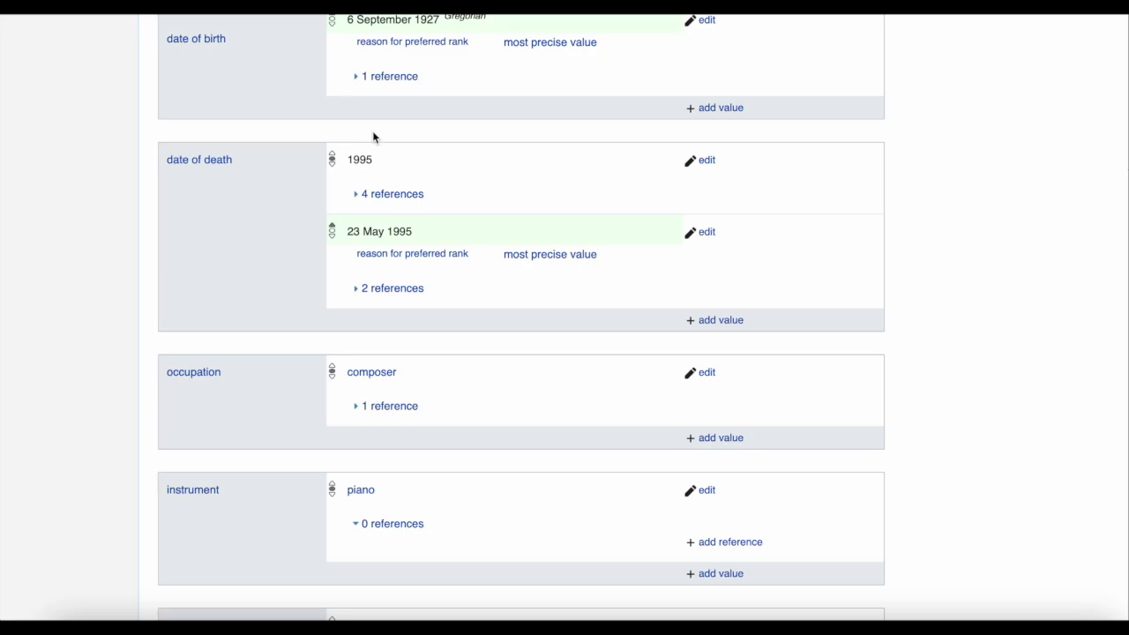
pyautogui.scroll(3, 372, 137)
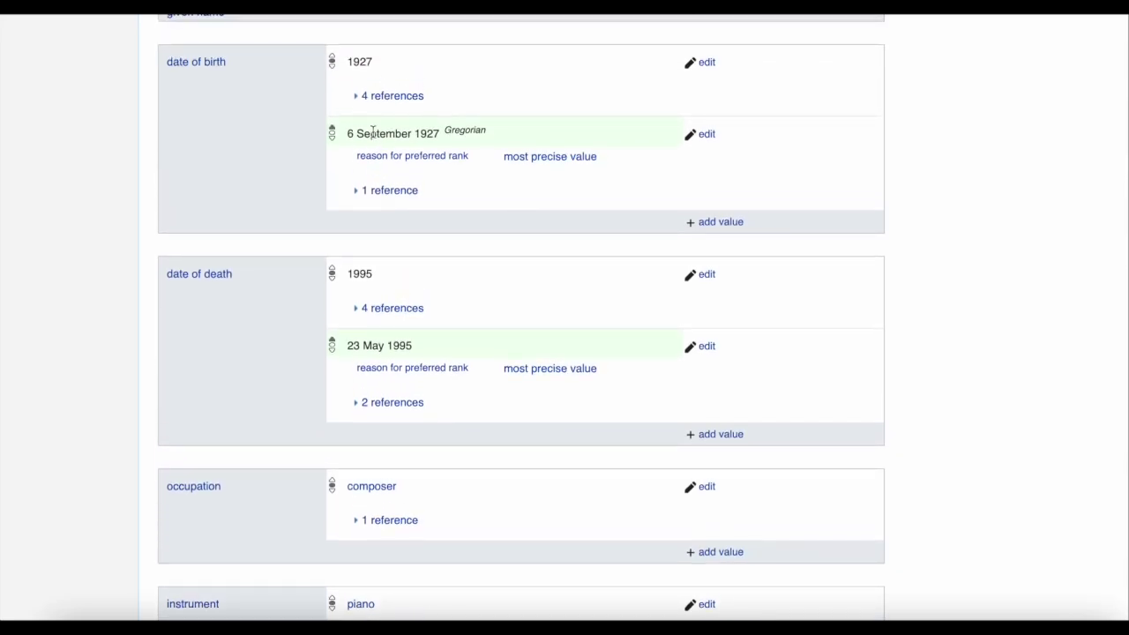
pyautogui.click(218, 64)
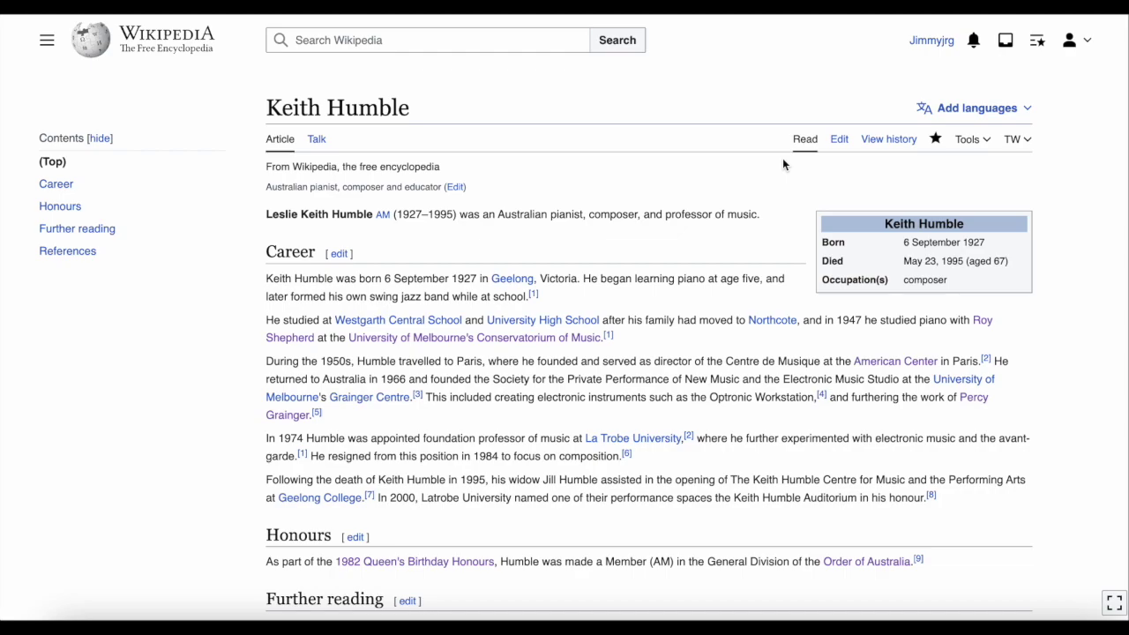
# - Edit the Keith Humble article in Visual editing mode and bring up the Insert menu
pyautogui.click(838, 140)
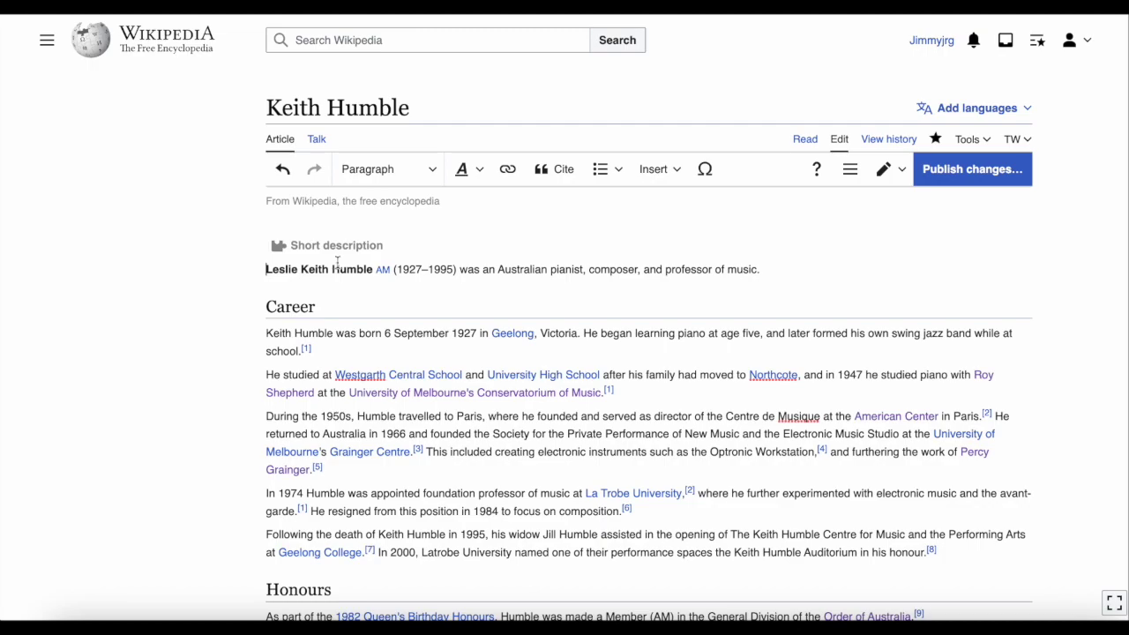
pyautogui.click(893, 177)
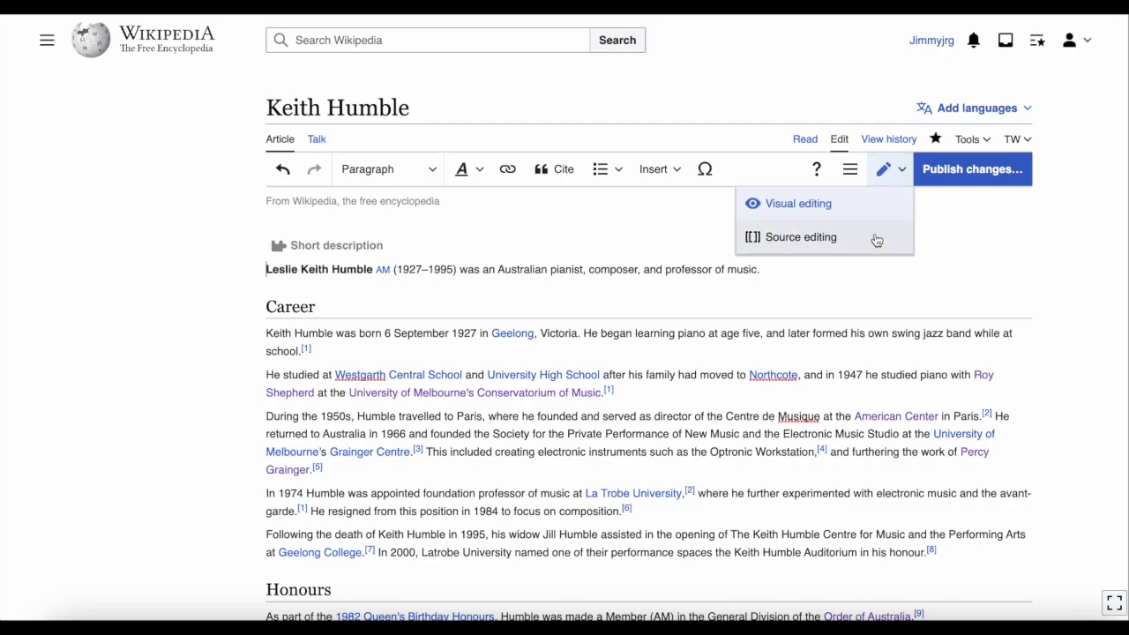
pyautogui.click(889, 184)
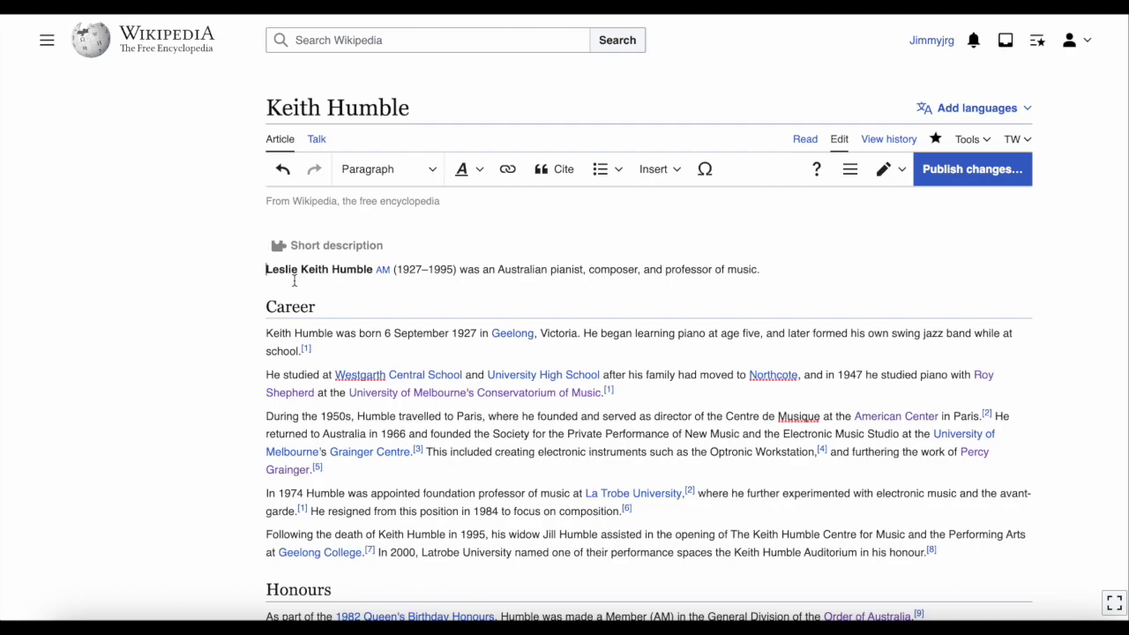
pyautogui.click(661, 172)
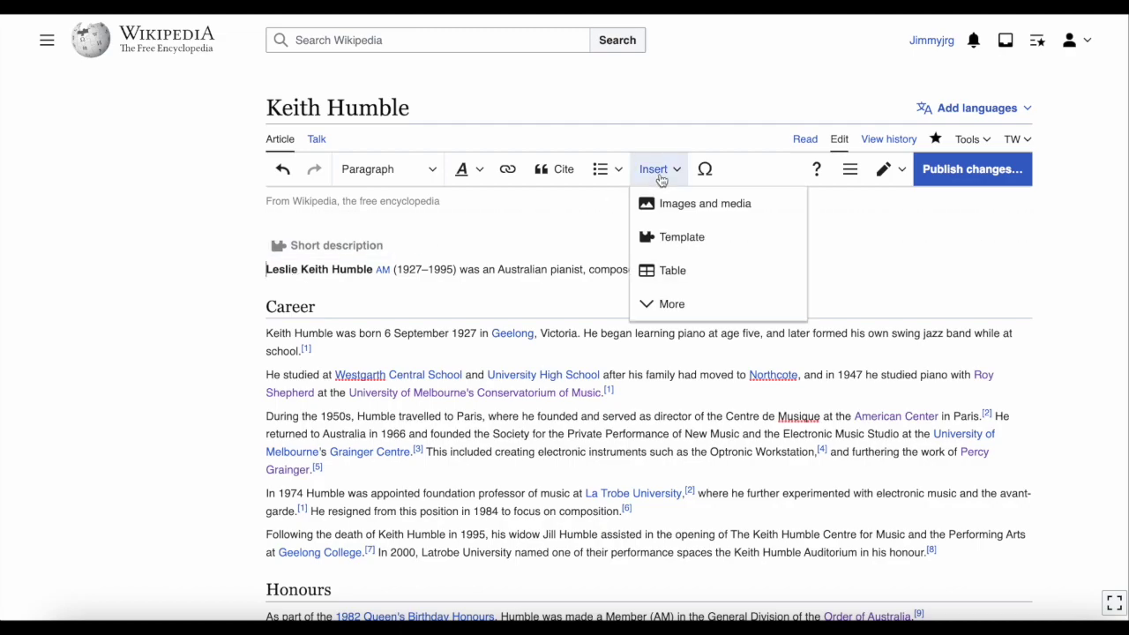
# - Search templates for 'infobox musical artist' and select the Infobox musical artist template
pyautogui.click(663, 237)
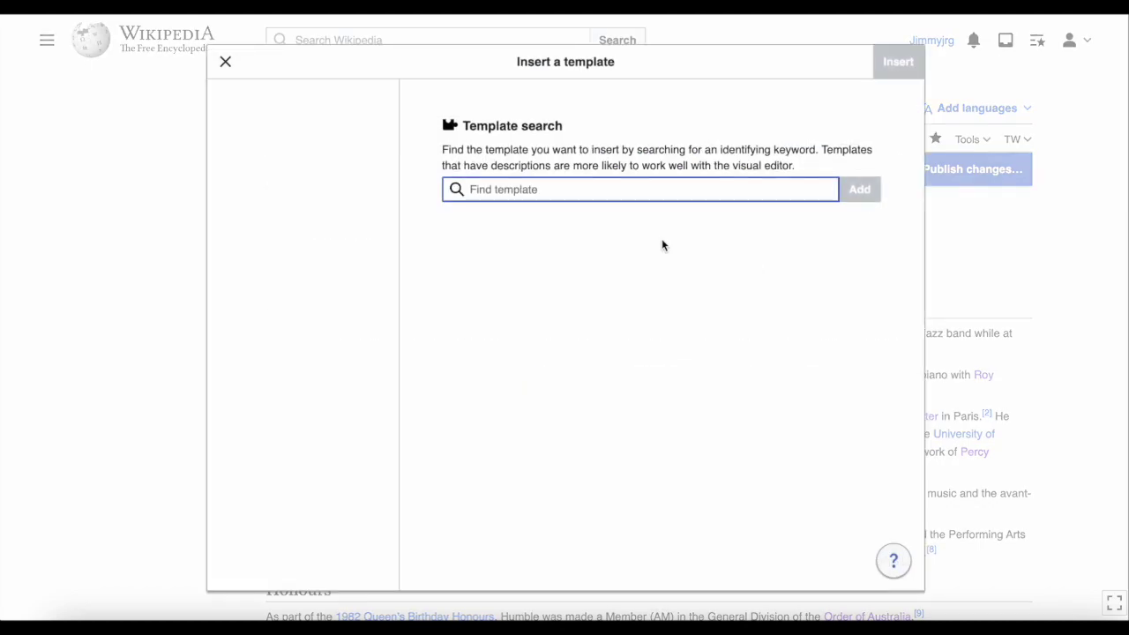
pyautogui.write('inf')
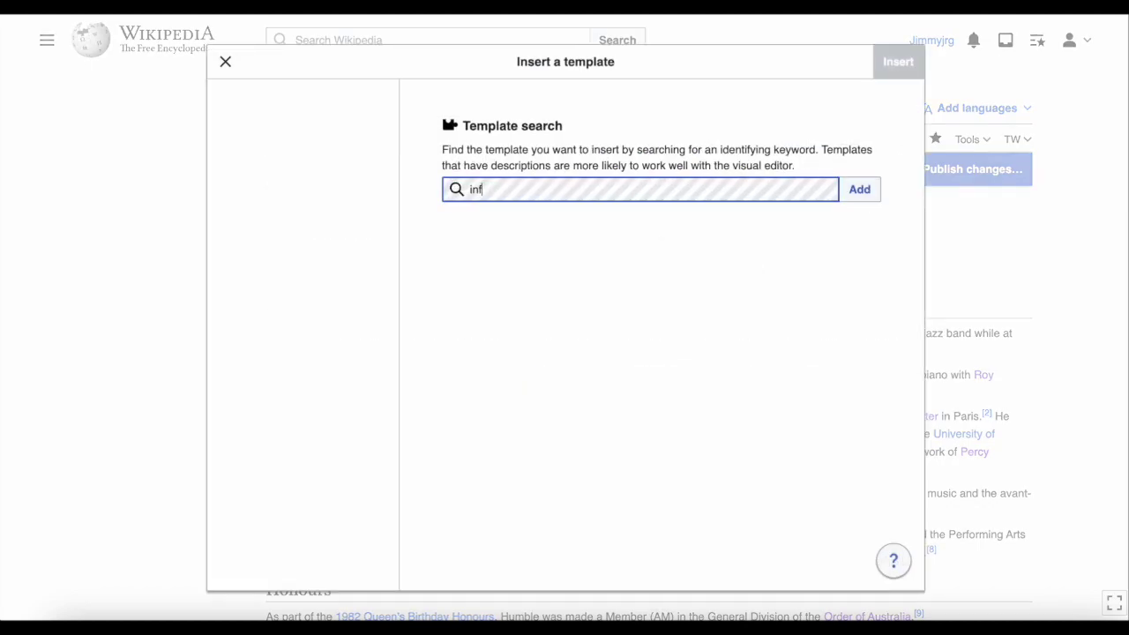
pyautogui.write('obox musical artist')
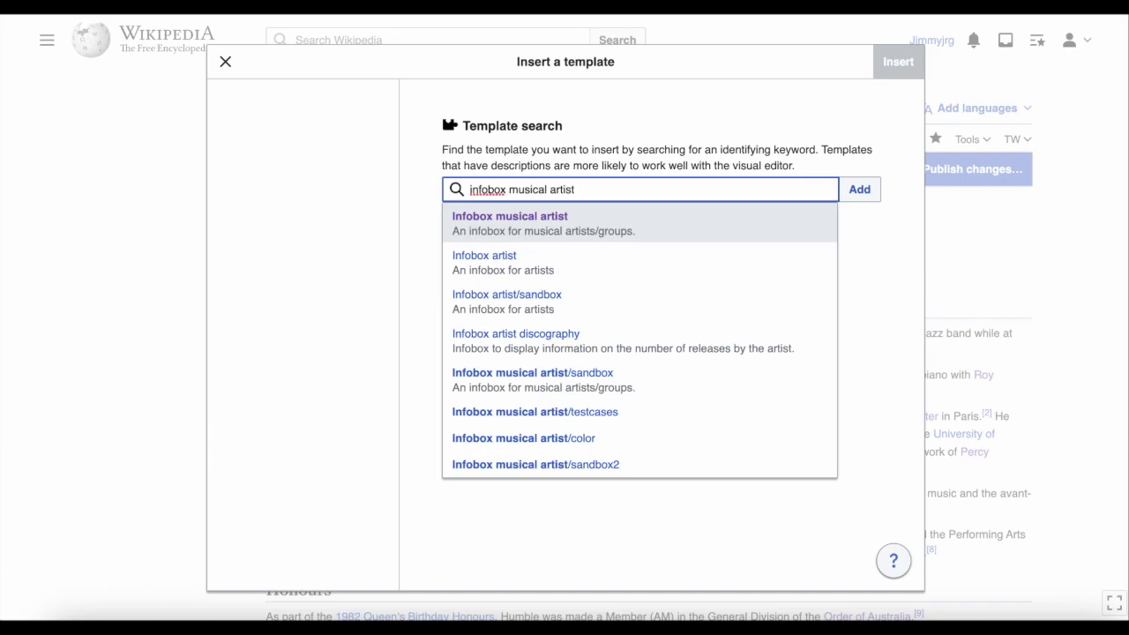
pyautogui.click(640, 216)
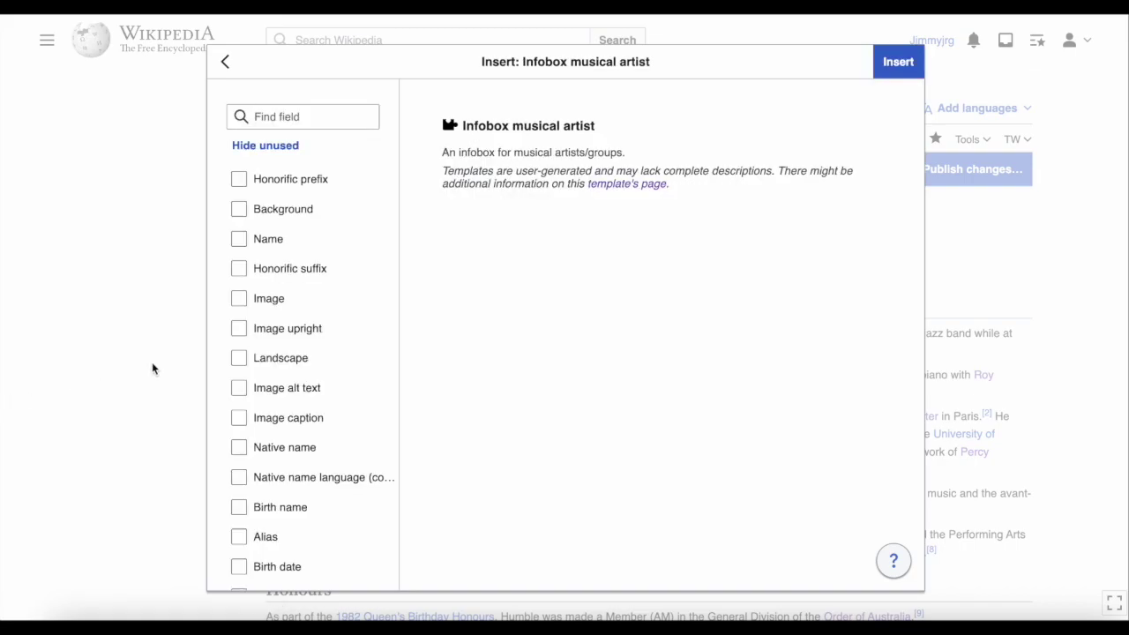
# - Add the Name field and set Birth date to {{#statements:P569}}
pyautogui.click(254, 241)
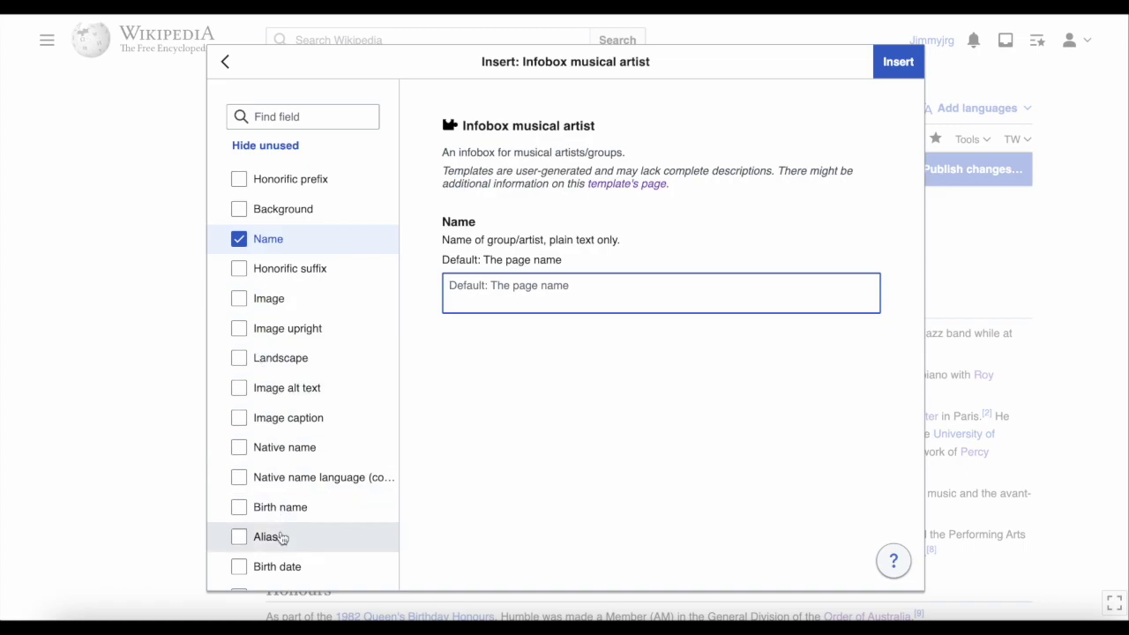
pyautogui.click(281, 572)
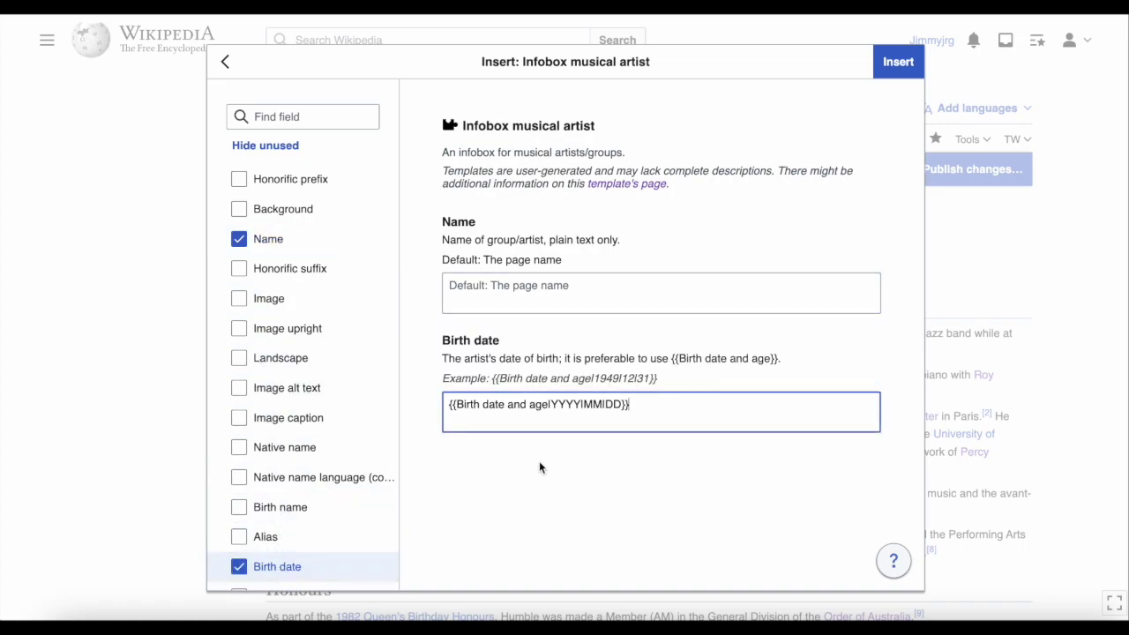
pyautogui.tripleClick(559, 411)
pyautogui.write('{{#statements:P569}}')
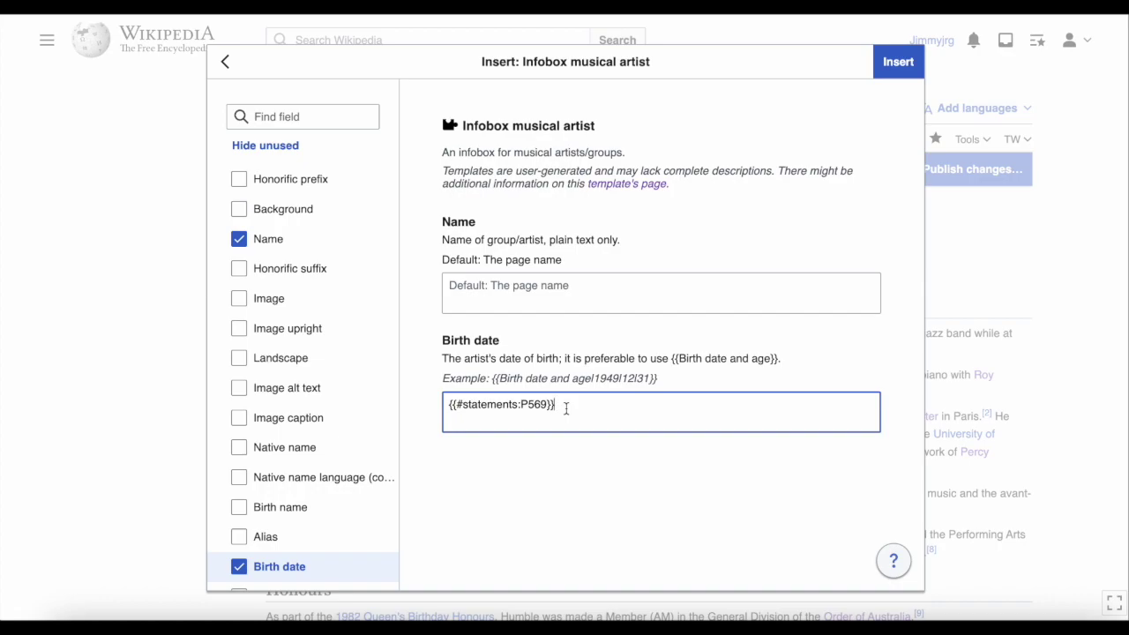
# - Add the Death date field set to {{#statements:P570}}
pyautogui.scroll(-3, 314, 487)
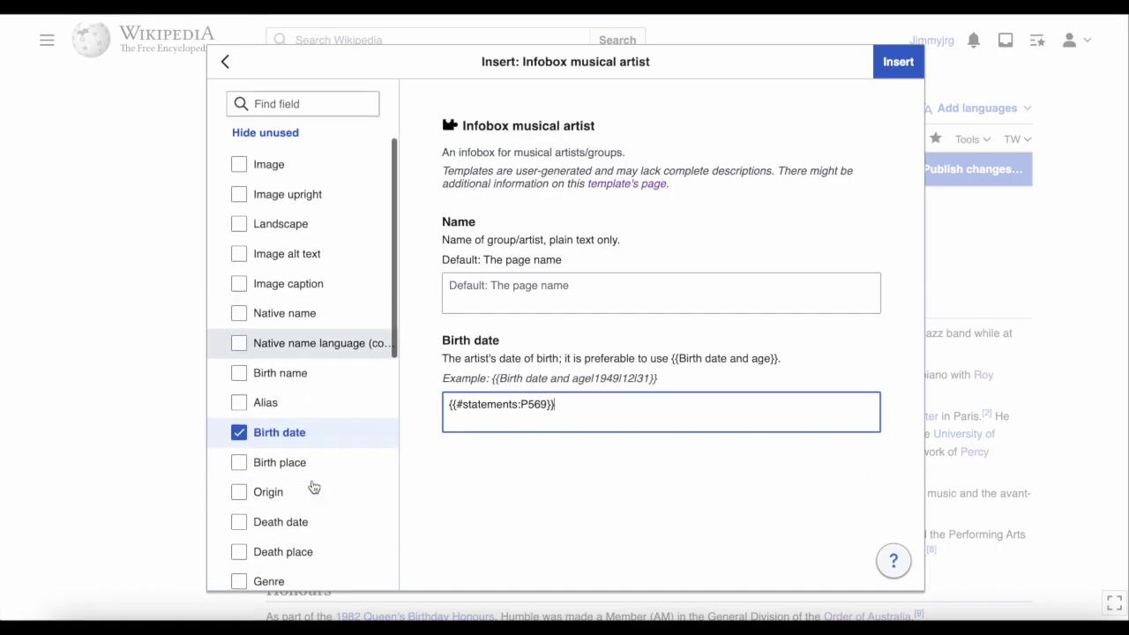
pyautogui.scroll(-1, 313, 486)
pyautogui.click(308, 488)
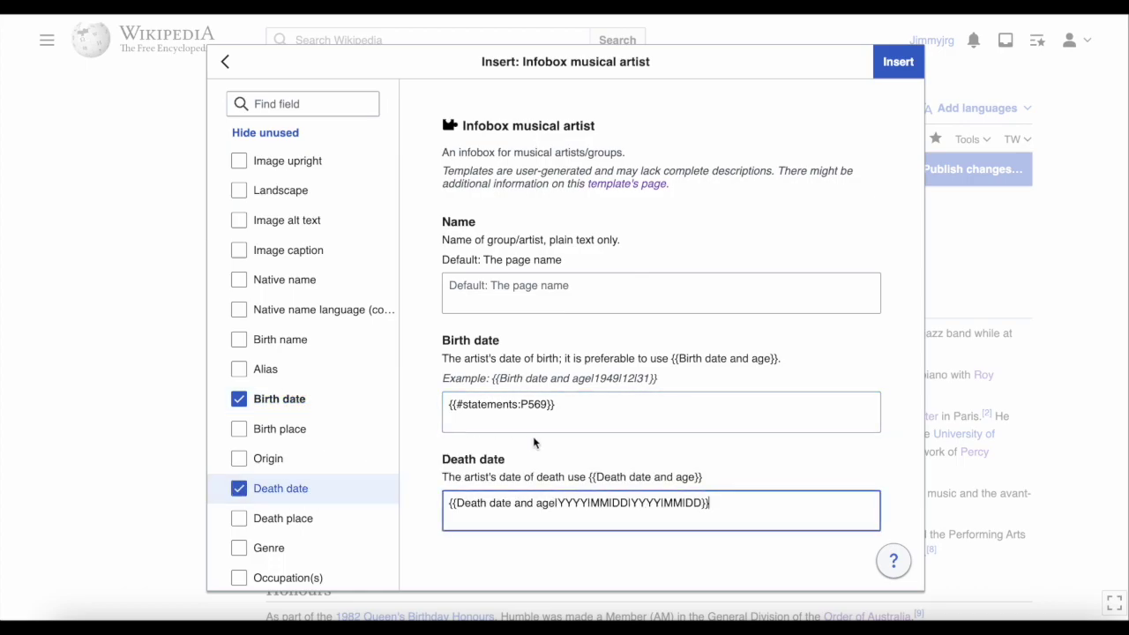
pyautogui.tripleClick(559, 506)
pyautogui.write('{{#statements:P570}}')
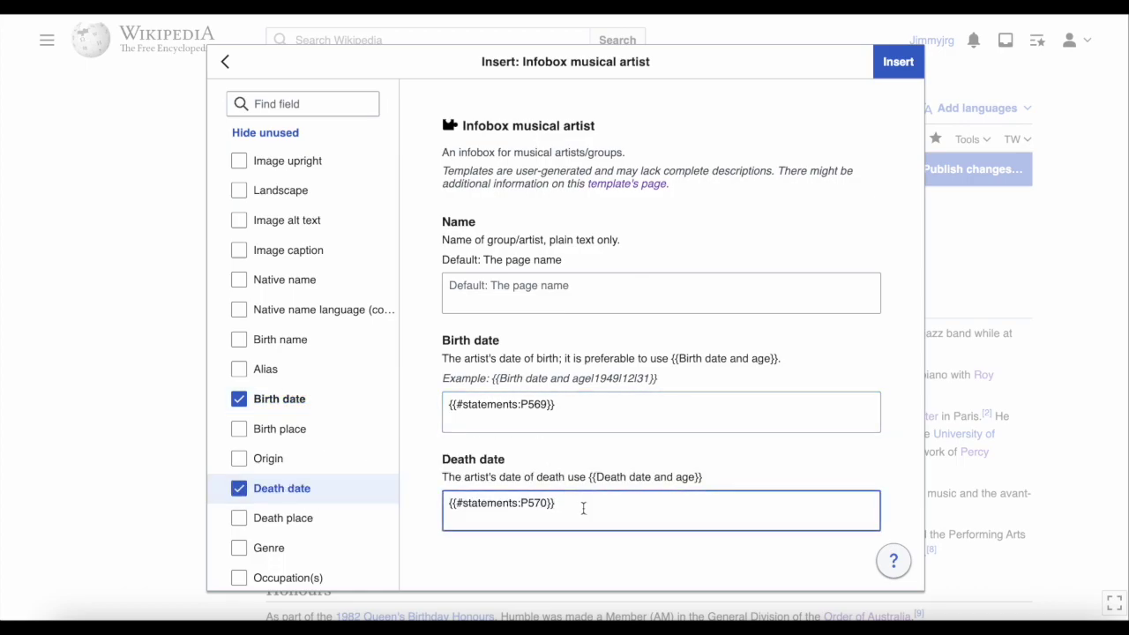
# - Set Occupation(s) to {{#statements:P106}} and insert the infobox into the article
pyautogui.scroll(-1, 311, 506)
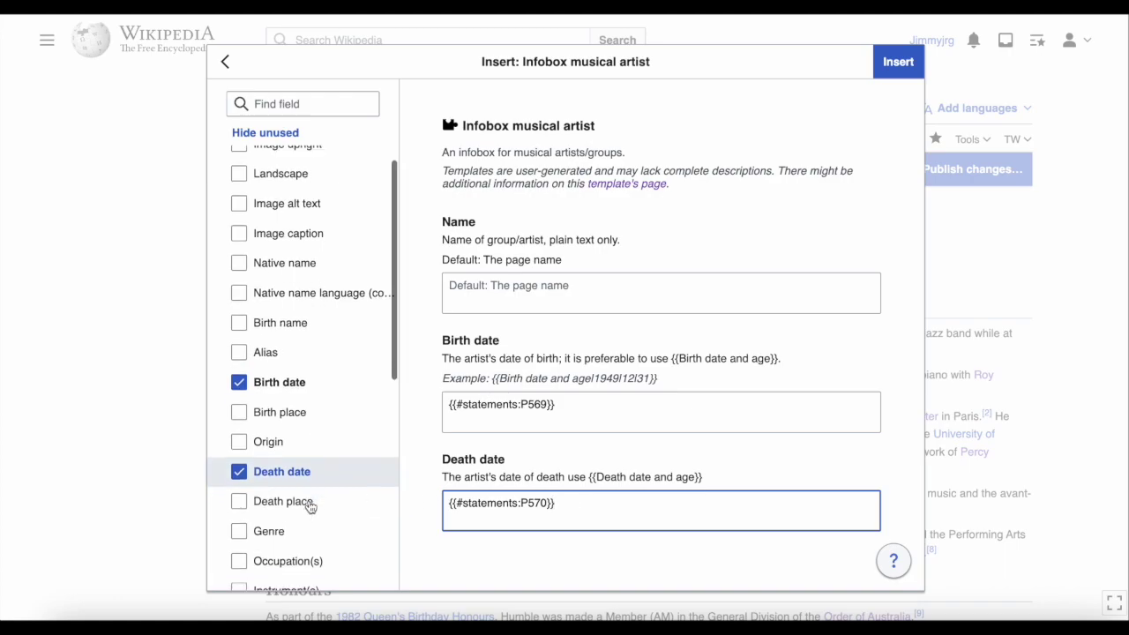
pyautogui.scroll(-3, 311, 506)
pyautogui.click(296, 487)
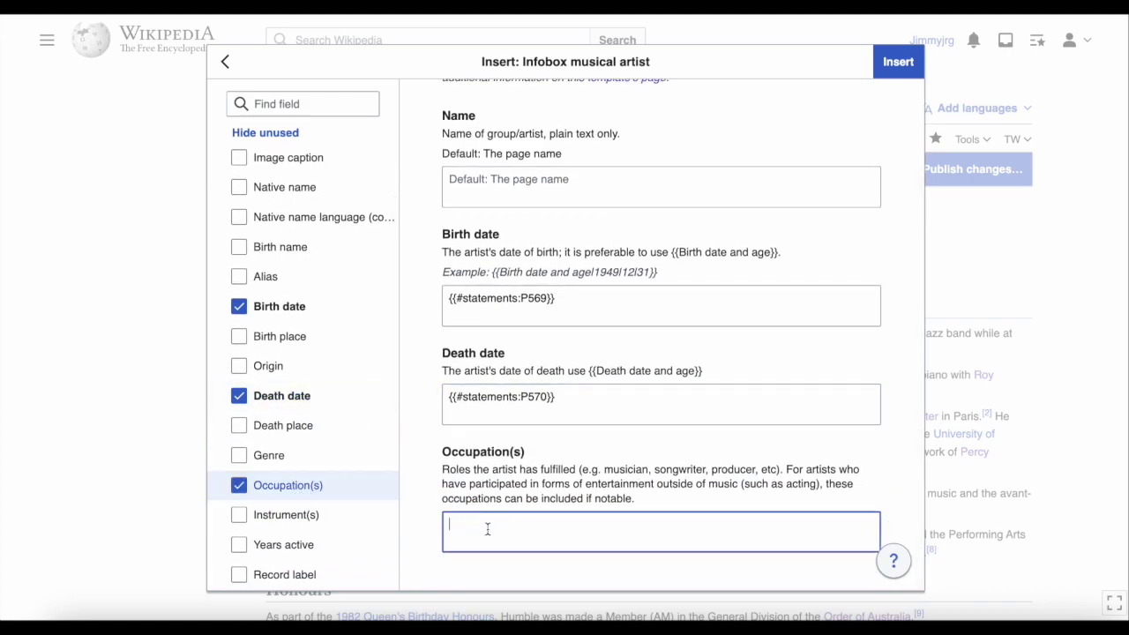
pyautogui.write('{{#statements:P106}}')
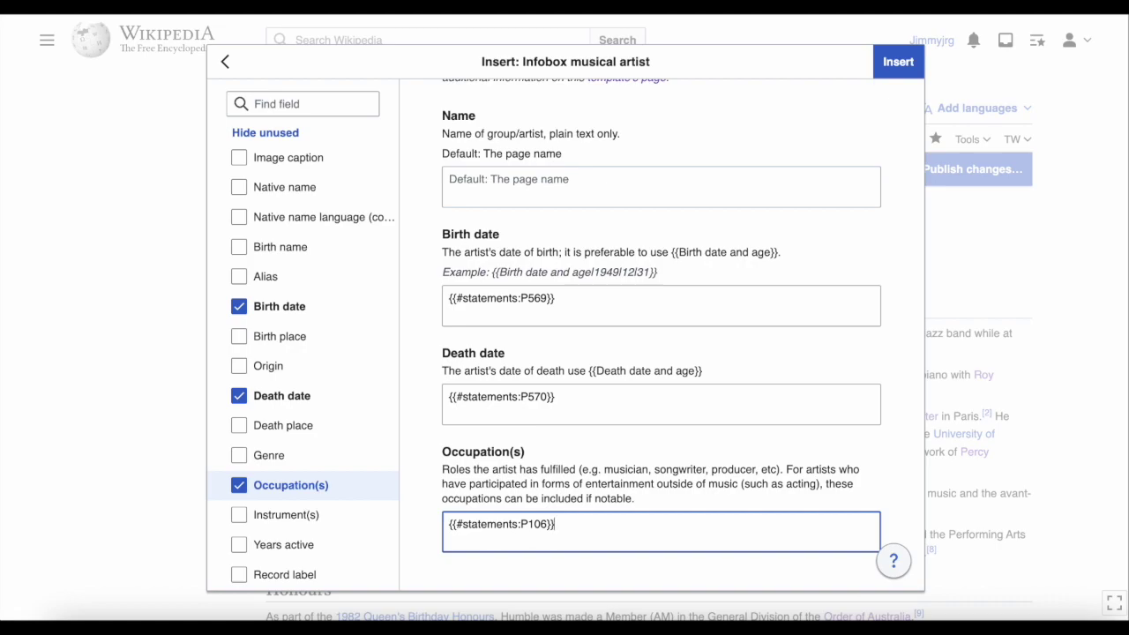
pyautogui.click(879, 78)
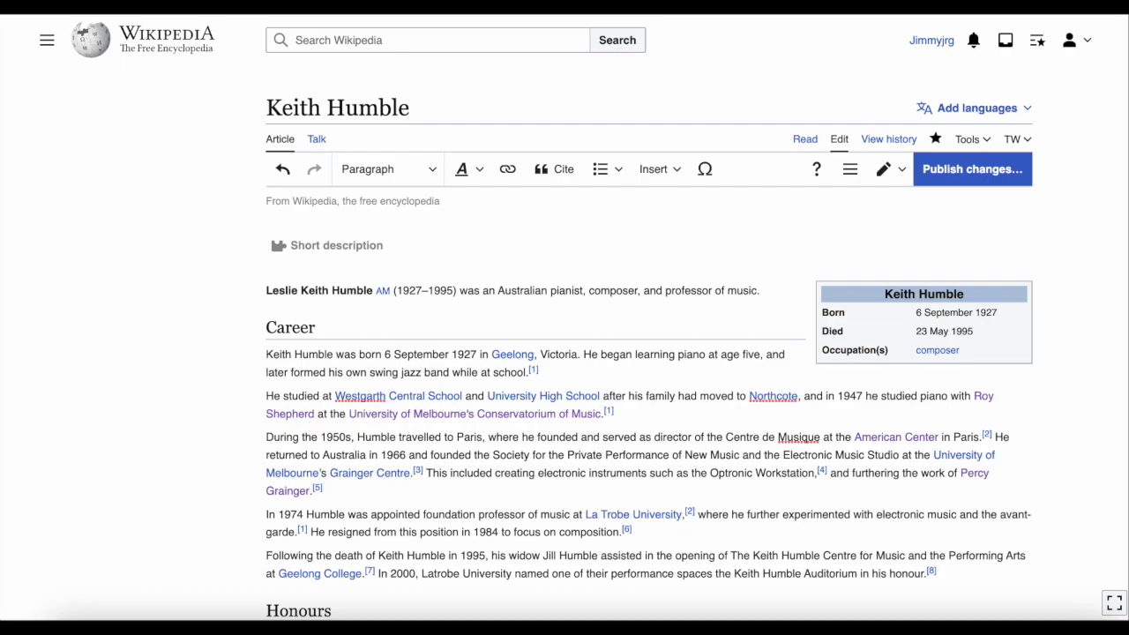
# - Give the existing infobox an Image field set to {{#statements:P18}} and apply it
pyautogui.click(868, 320)
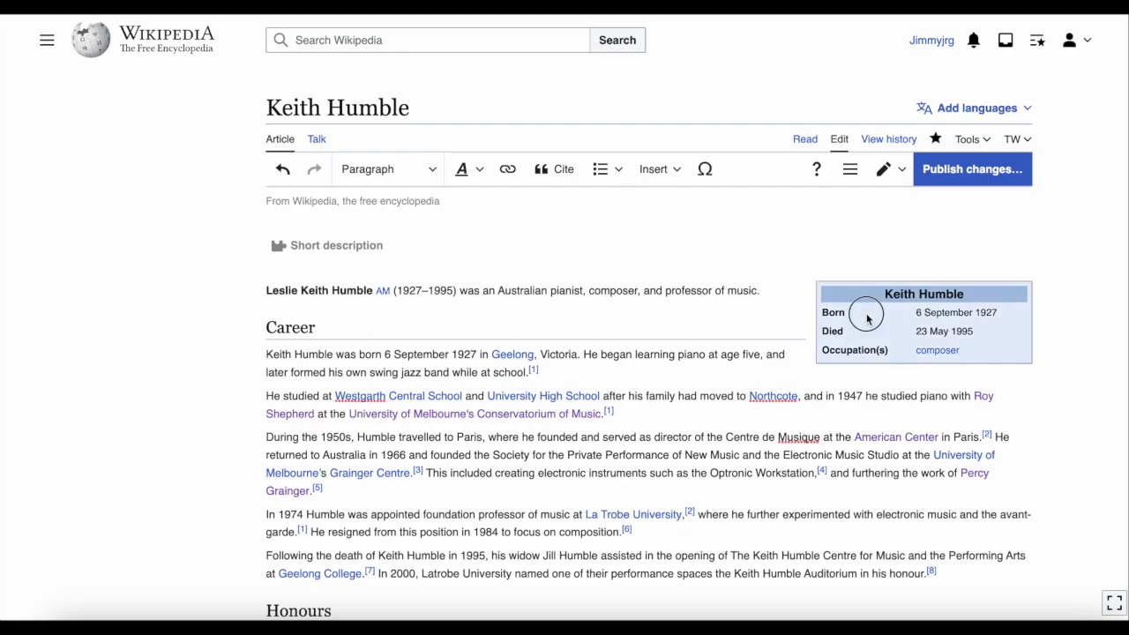
pyautogui.press('Return')
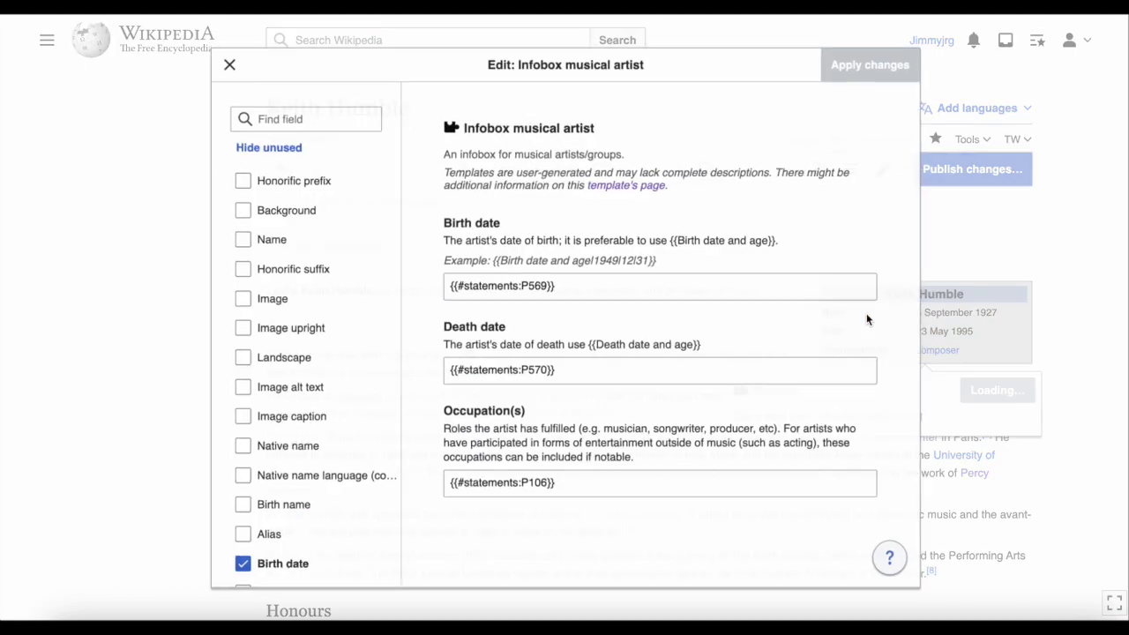
pyautogui.click(291, 300)
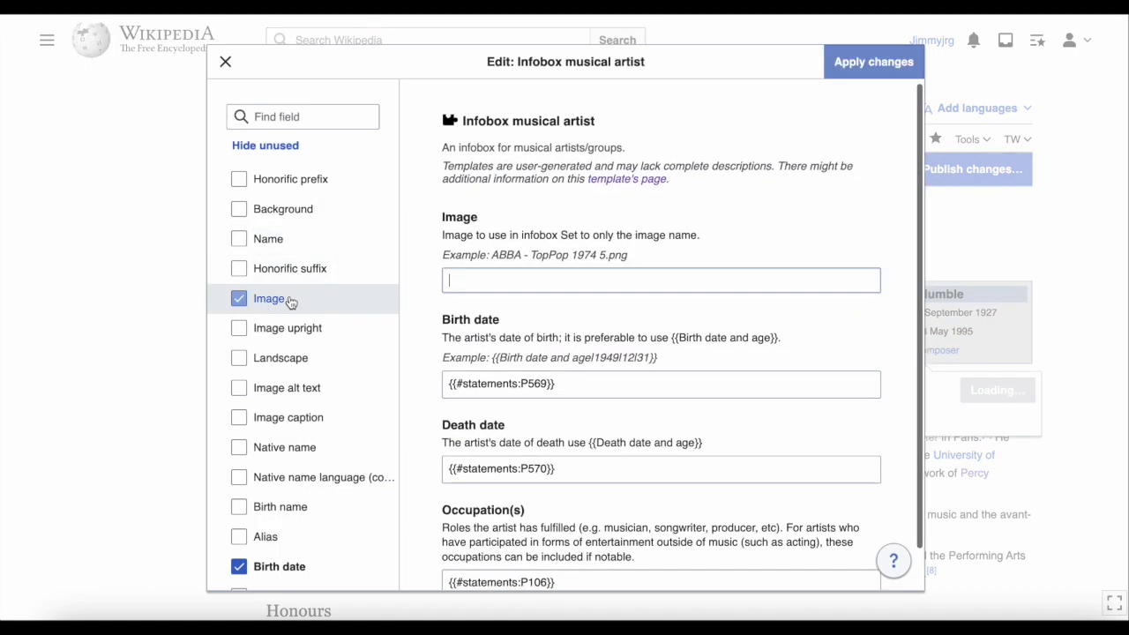
pyautogui.write('{{#statements:P18}}')
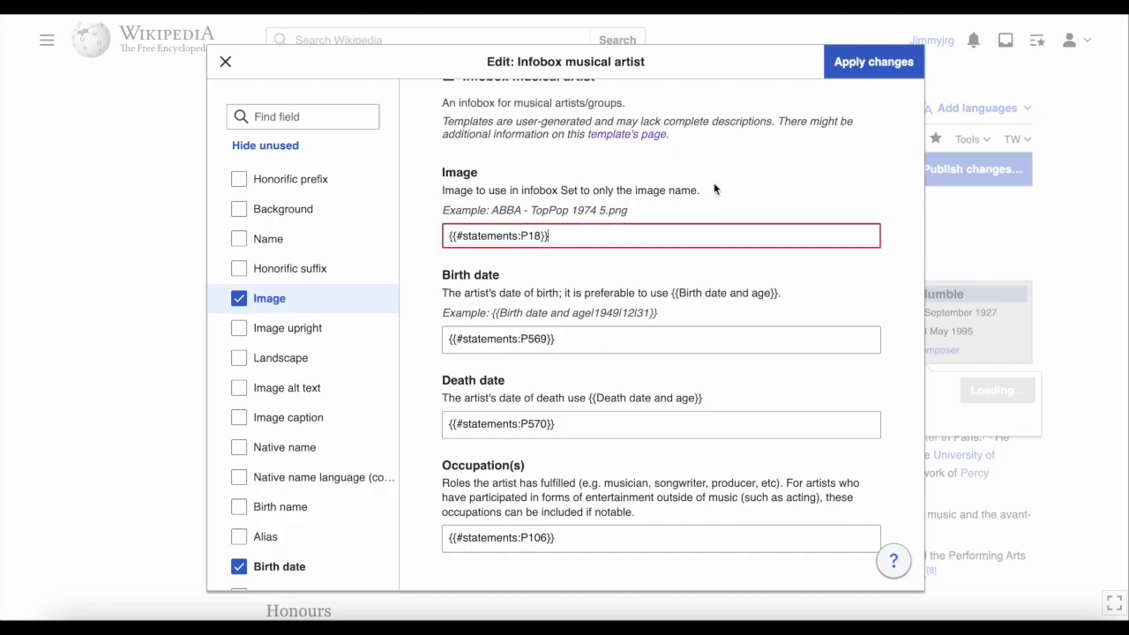
pyautogui.click(838, 69)
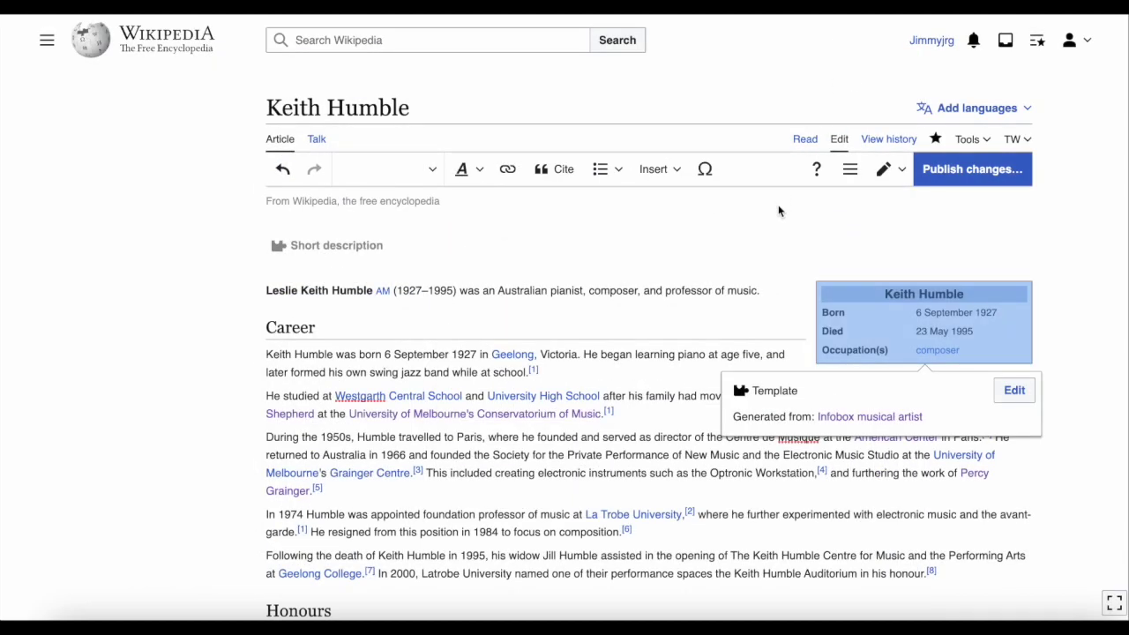
# - Publish the article with edit summary 'Remade infobox with Wikidata for demonstration'
pyautogui.click(764, 290)
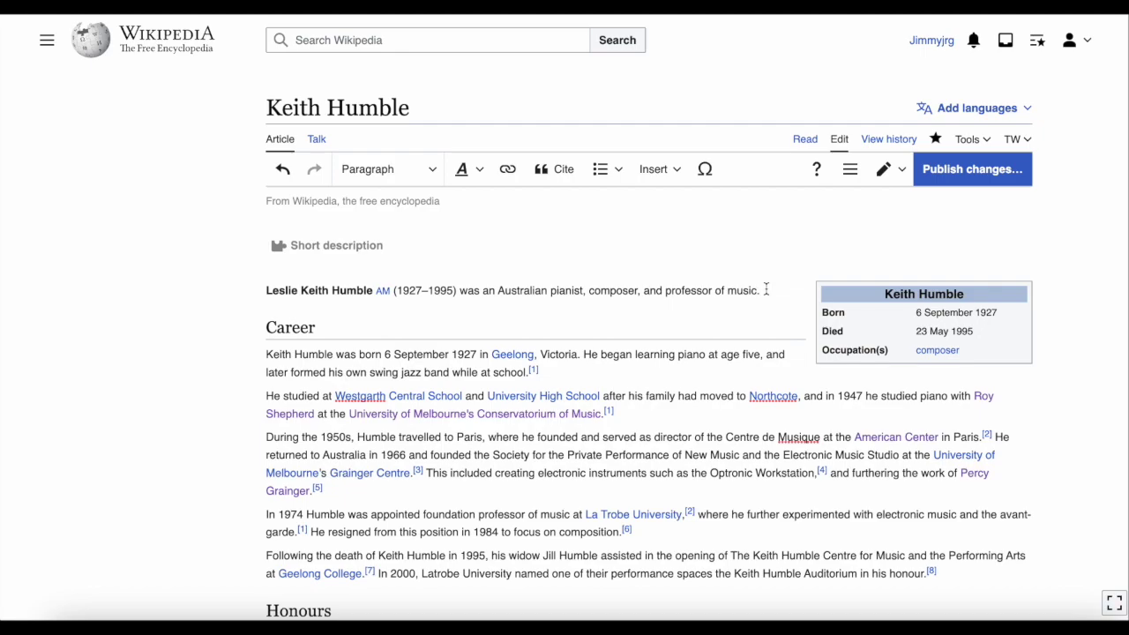
pyautogui.click(933, 169)
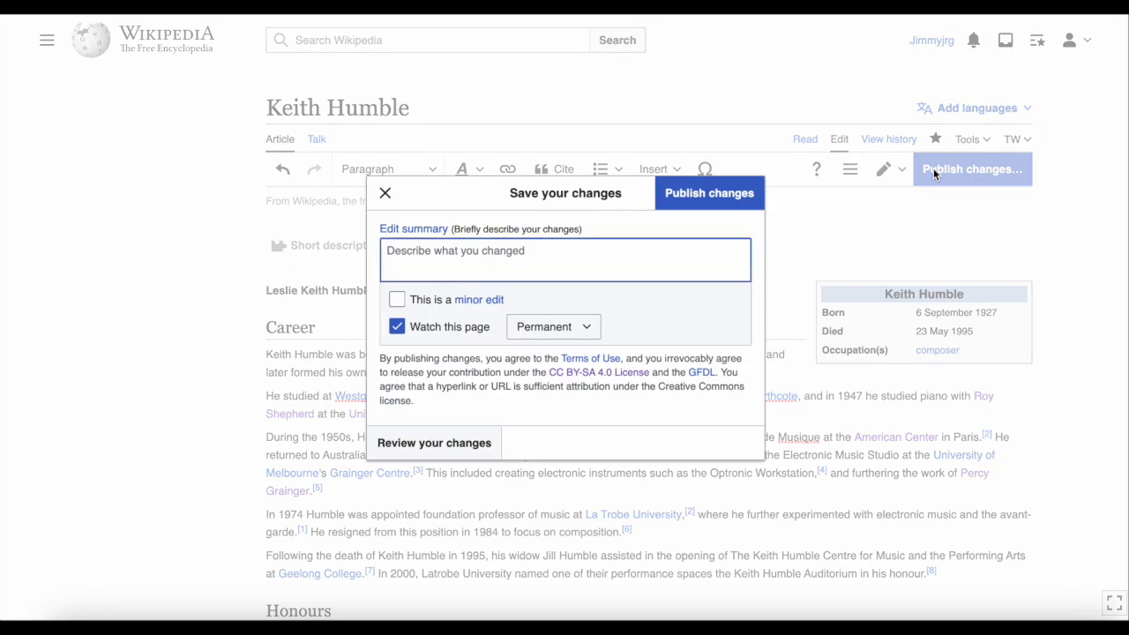
pyautogui.write('Remade infobox with Wikidata for demonstration')
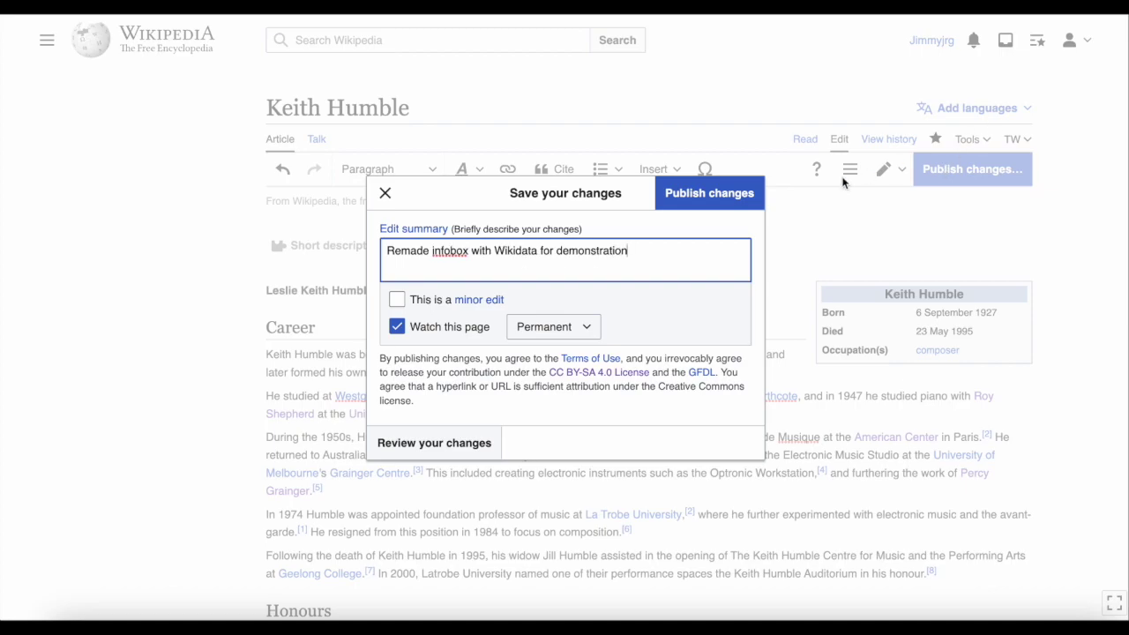
pyautogui.click(741, 193)
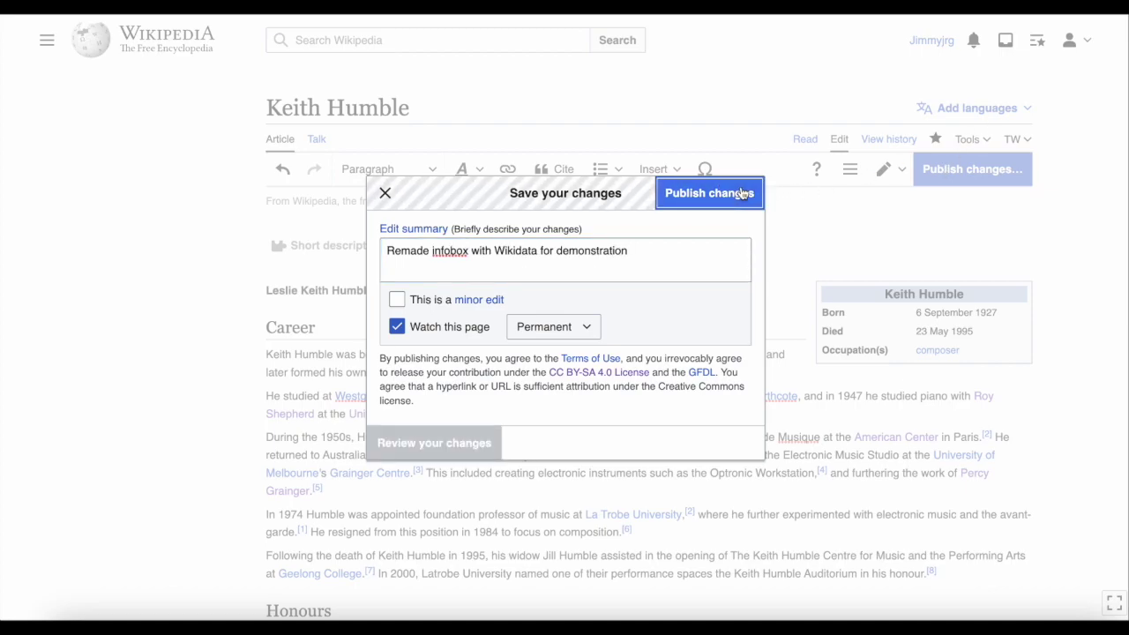